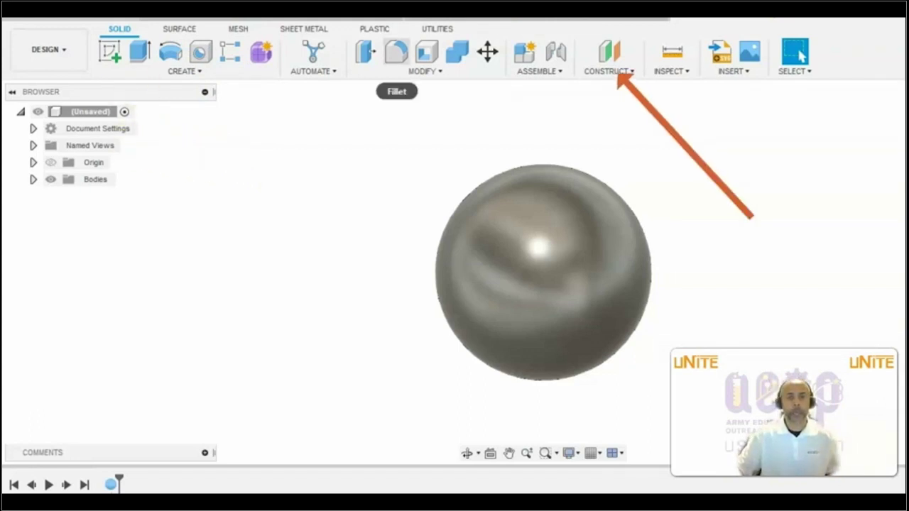
Create an offset construction plane 0.375 in above the XY origin plane.
click(608, 71)
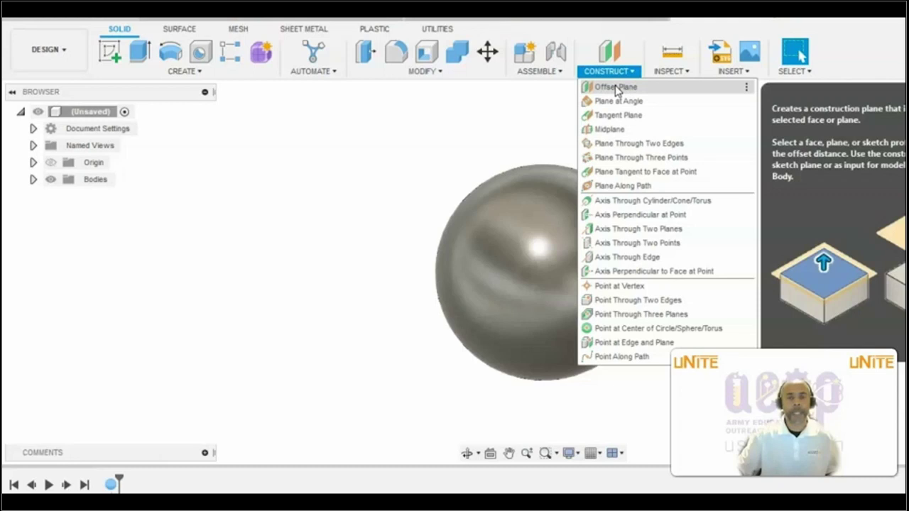
click(615, 87)
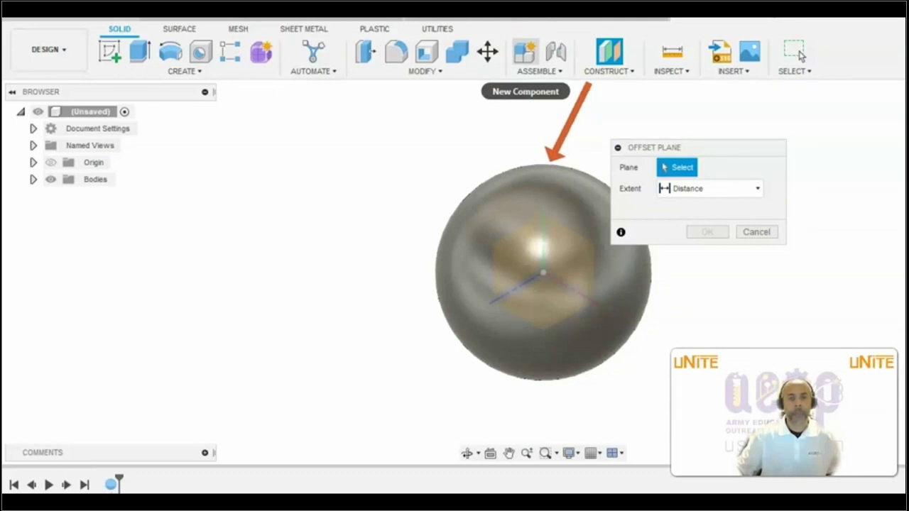
click(544, 298)
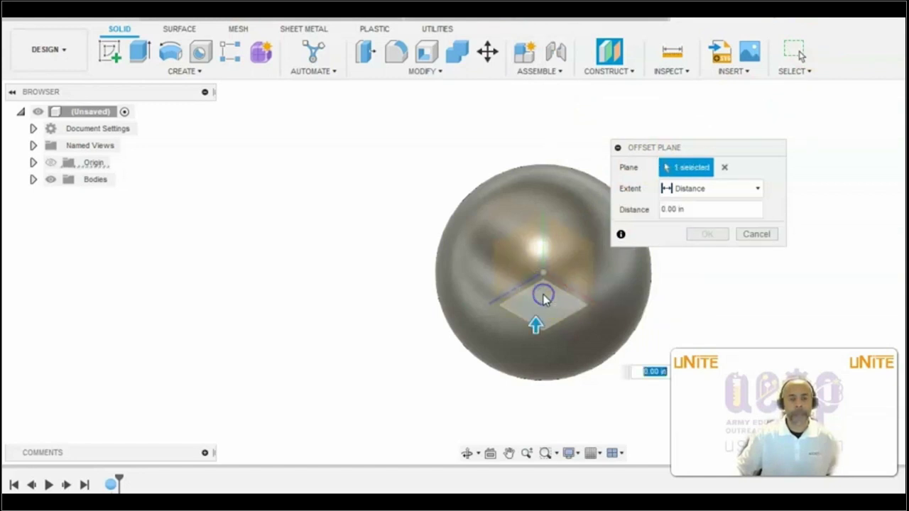
drag(534, 324, 536, 214)
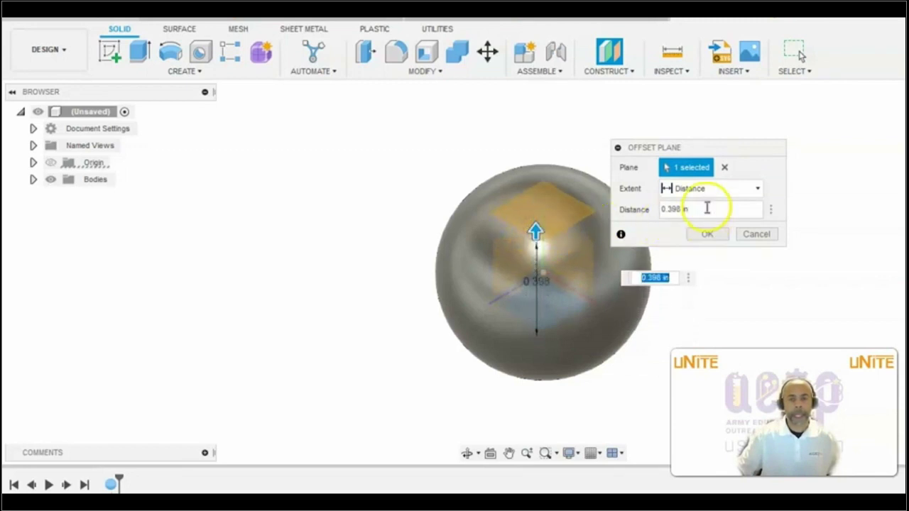
drag(702, 206, 632, 211)
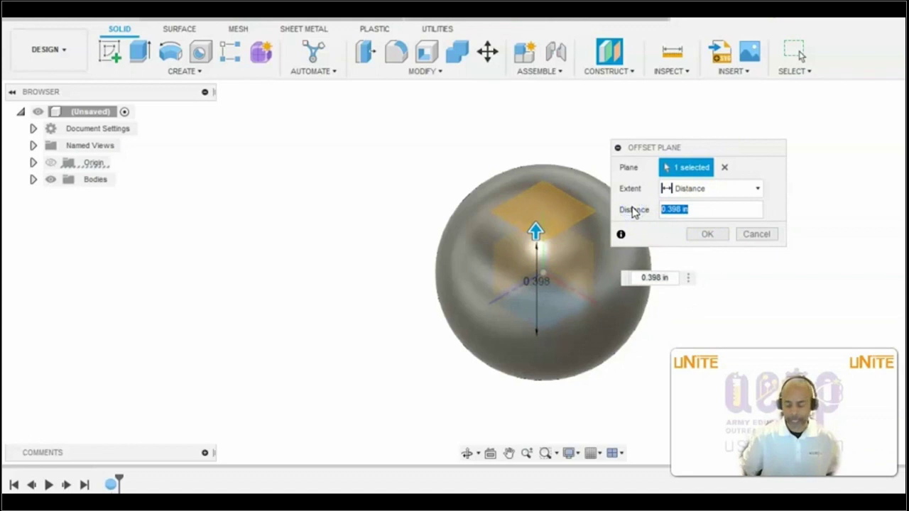
key(BackSpace)
text(.375)
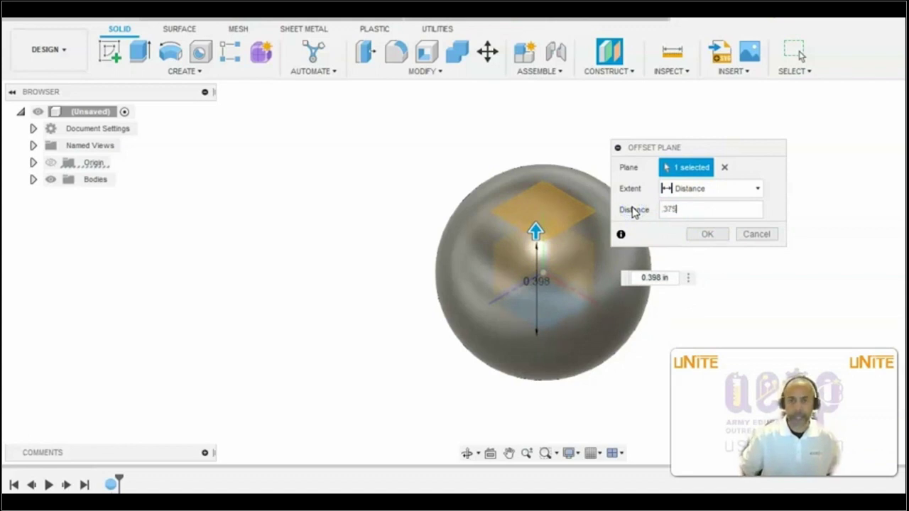
click(713, 235)
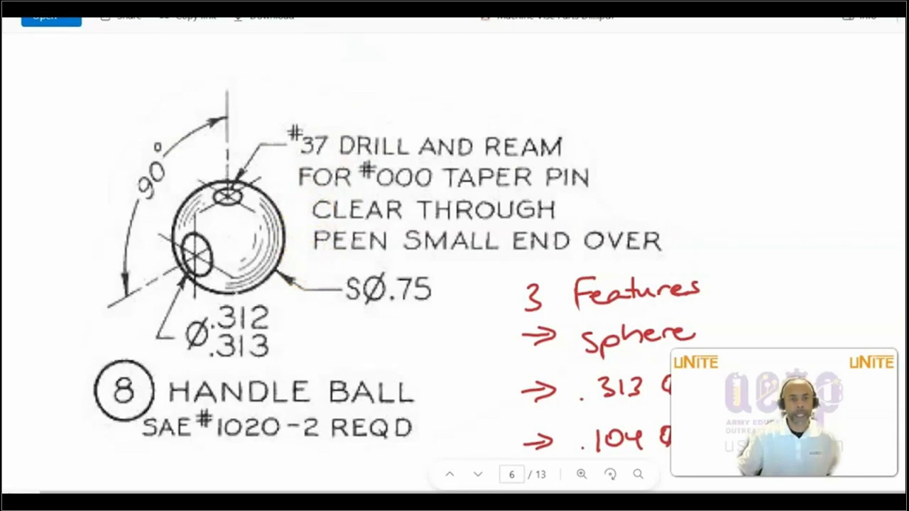
Ink-mark the sphere's centre on the drawing and circle the SØ.75 callout.
drag(225, 238, 241, 238)
drag(232, 229, 232, 248)
mouse_move(396, 258)
mouse_down()
mouse_move(339, 265)
mouse_move(342, 317)
mouse_move(452, 305)
mouse_move(409, 257)
mouse_move(376, 255)
mouse_up()
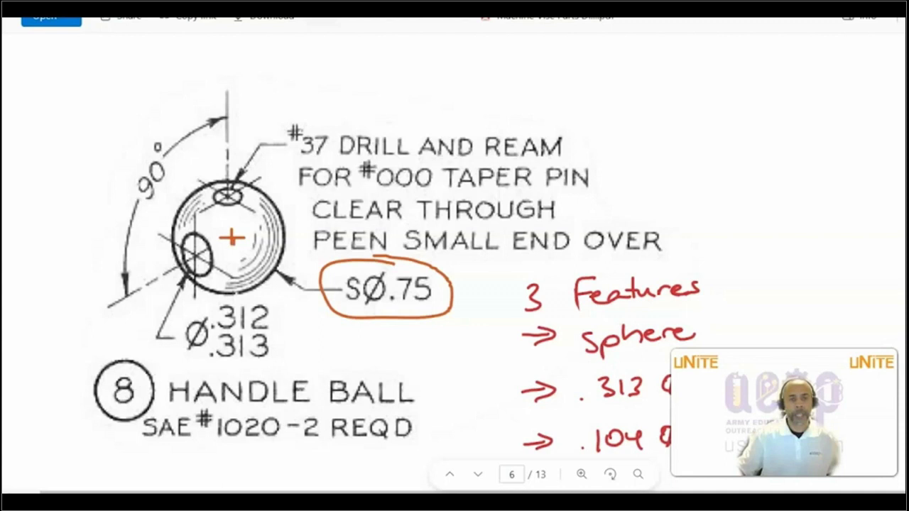
drag(233, 215, 233, 232)
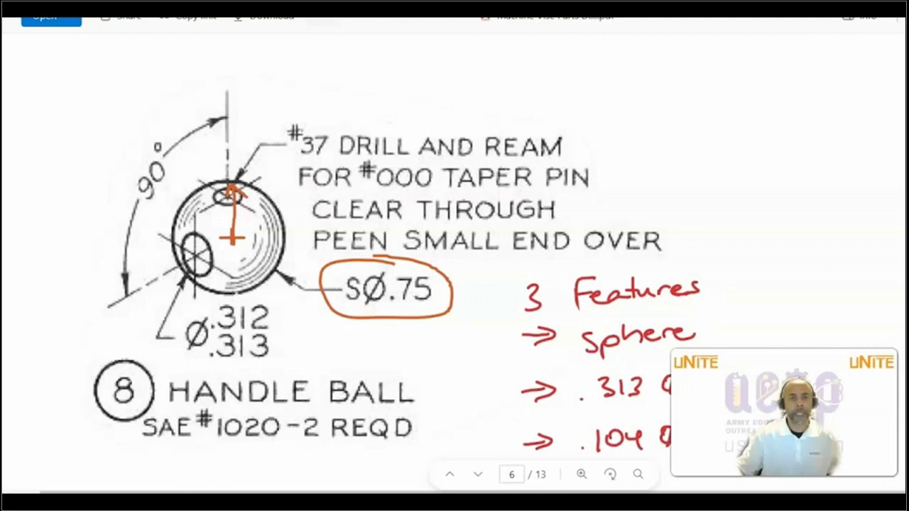
Add a text note '.375 = diameter/2' above the #37 drill callout, then return to Fusion 360.
click(304, 114)
drag(306, 104, 306, 115)
text(.375 -)
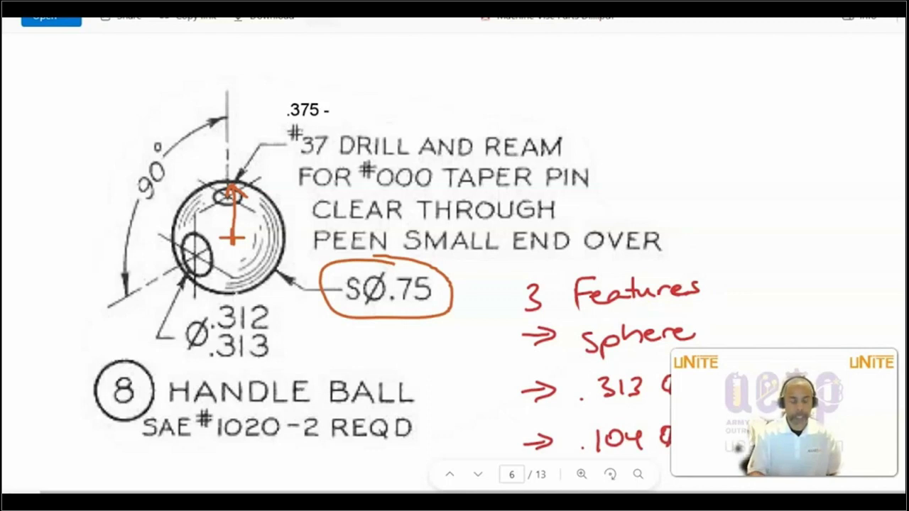
key(BackSpace)
text(= da)
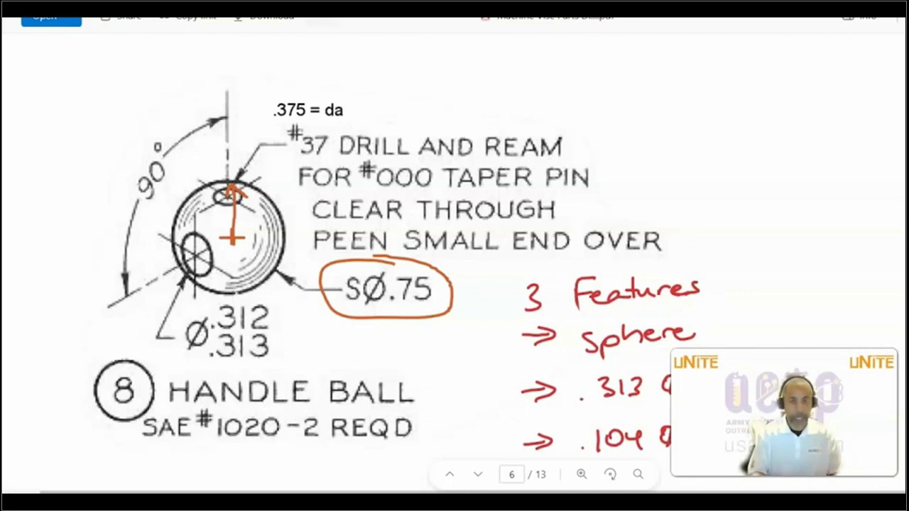
key(BackSpace)
text(iameter)
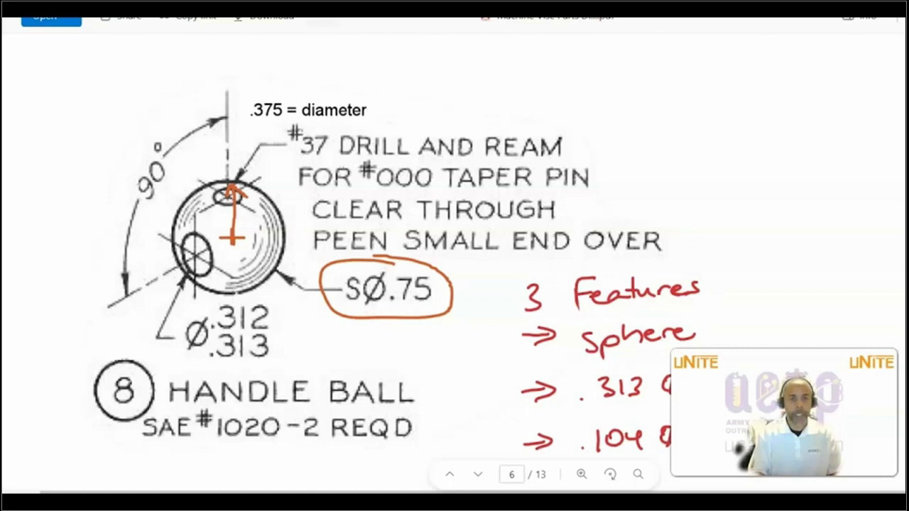
text(/2)
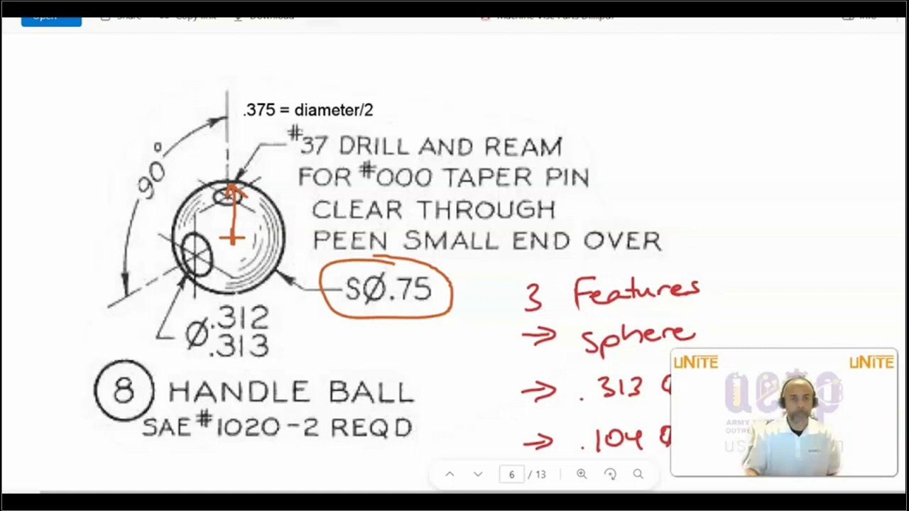
key(alt+Tab)
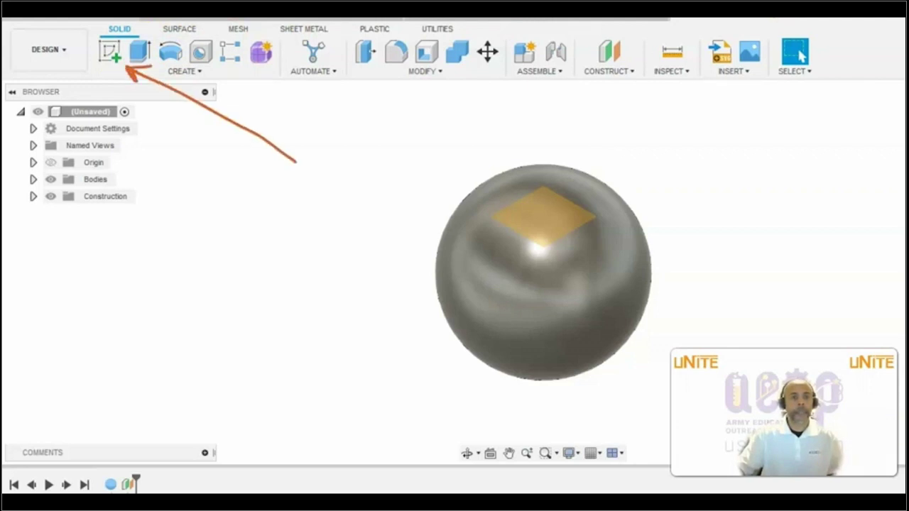
Open a new sketch on the 0.375 in offset plane and drop a point near the origin.
click(111, 53)
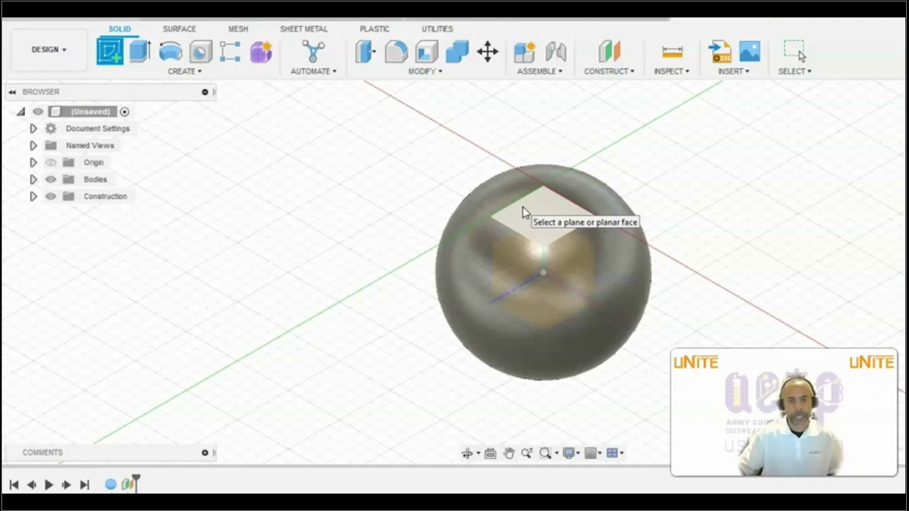
click(523, 207)
click(169, 73)
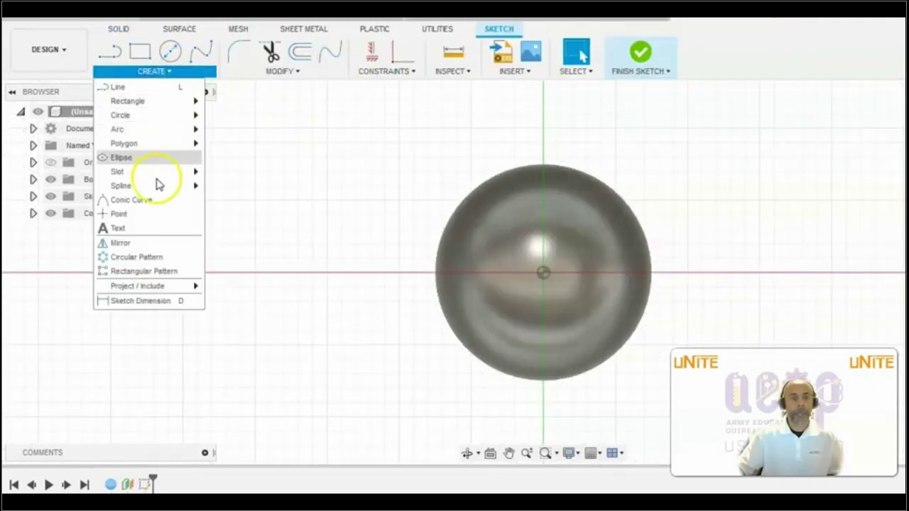
click(155, 214)
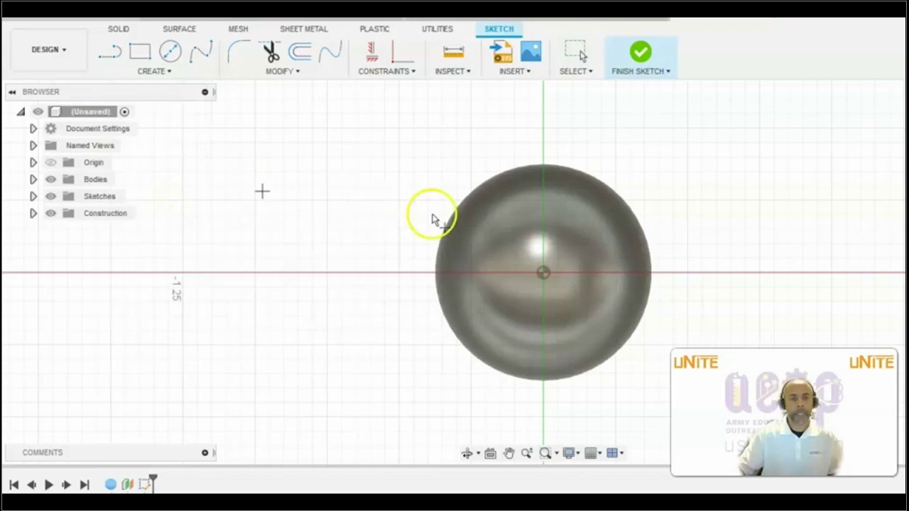
click(574, 240)
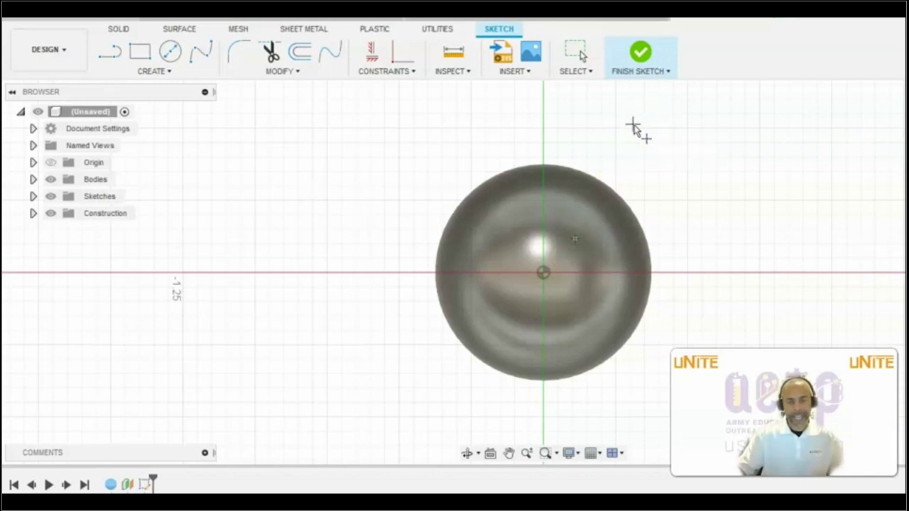
Make the sketch point coincident with the sketch origin, then finish the sketch.
click(548, 113)
click(402, 72)
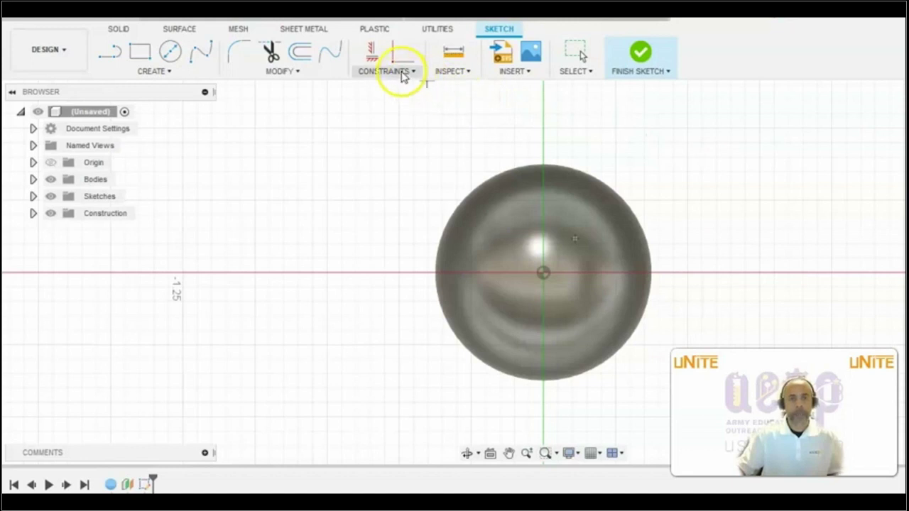
click(395, 103)
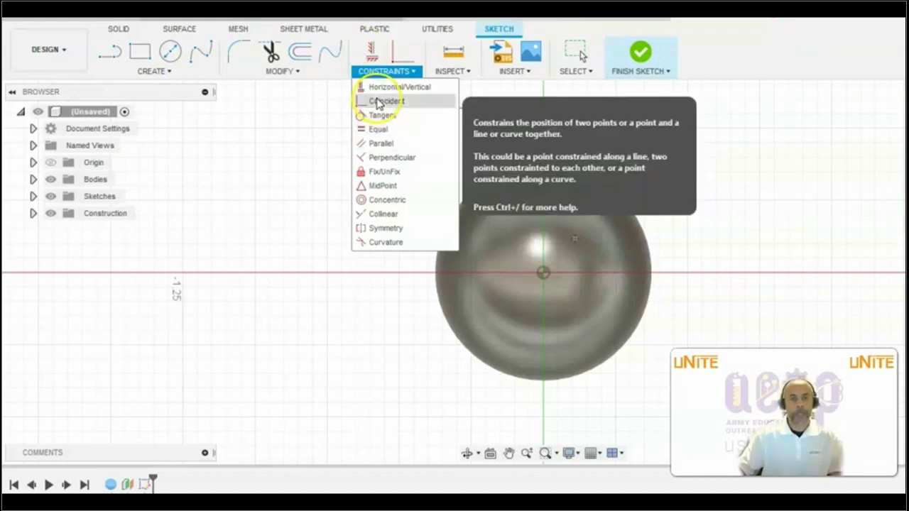
click(376, 102)
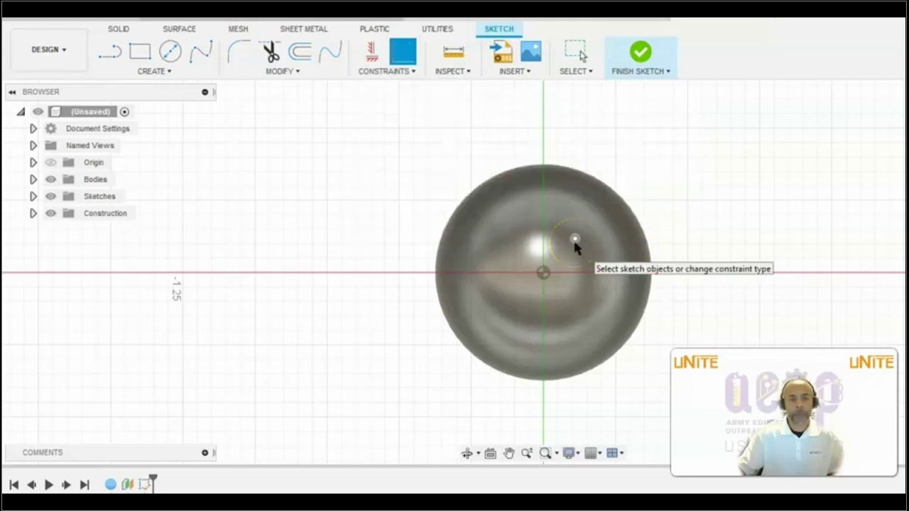
click(544, 272)
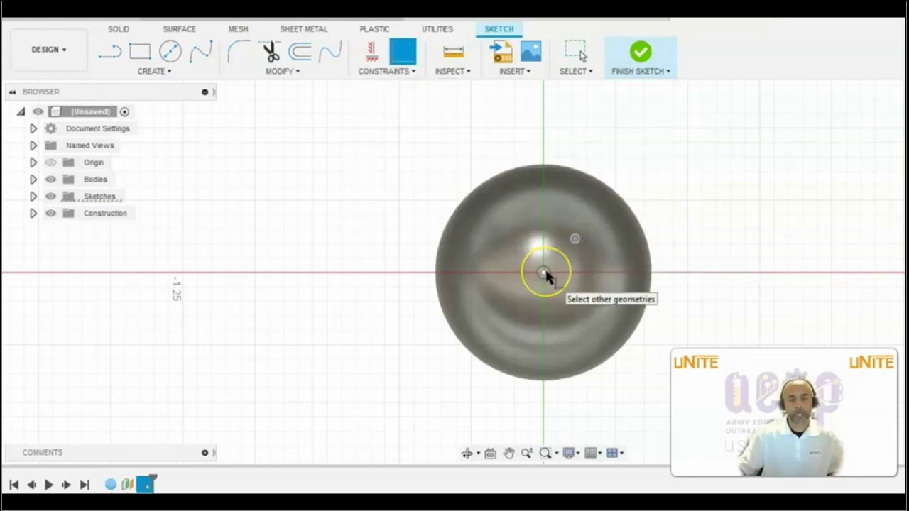
click(532, 321)
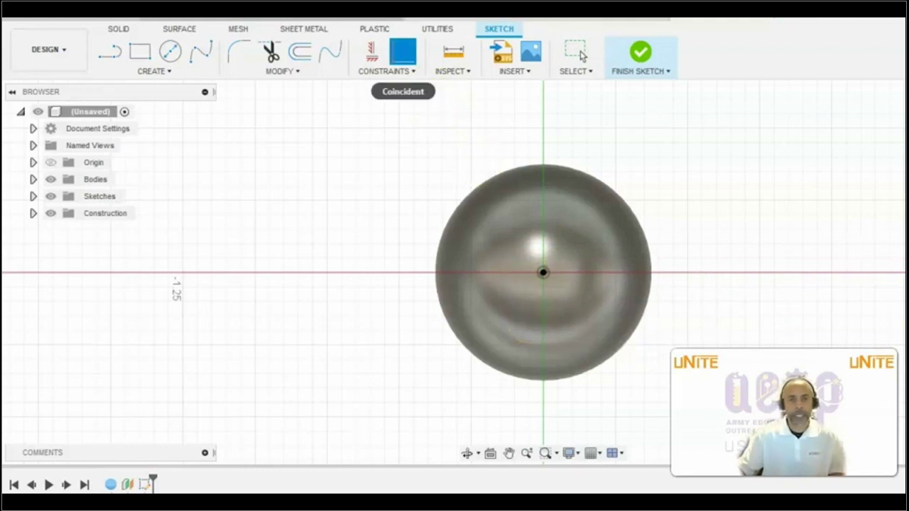
click(645, 74)
click(641, 60)
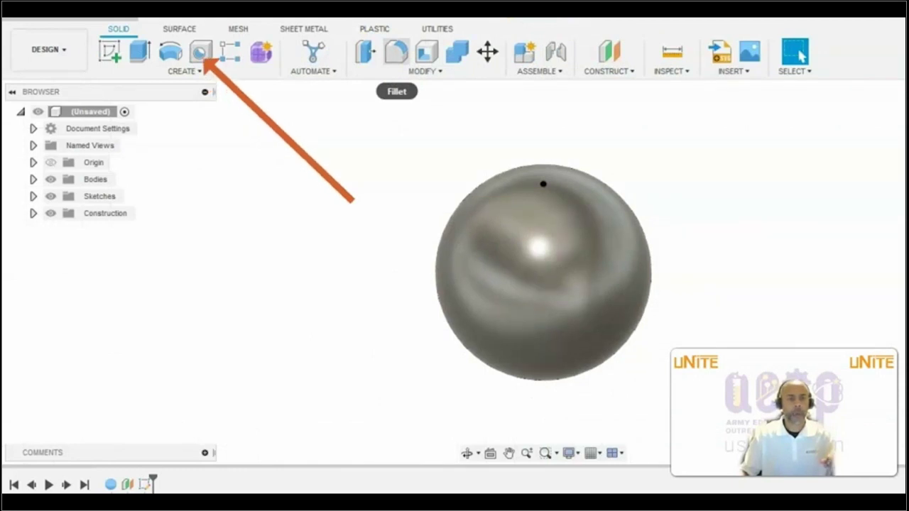
Place a hole at the centred sketch point with a .1040 in diameter and open its Extents options.
key(h)
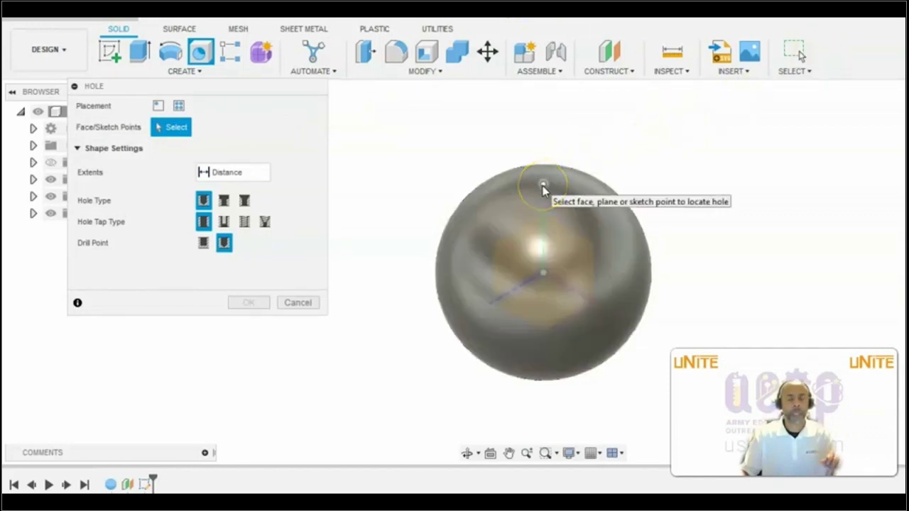
click(543, 186)
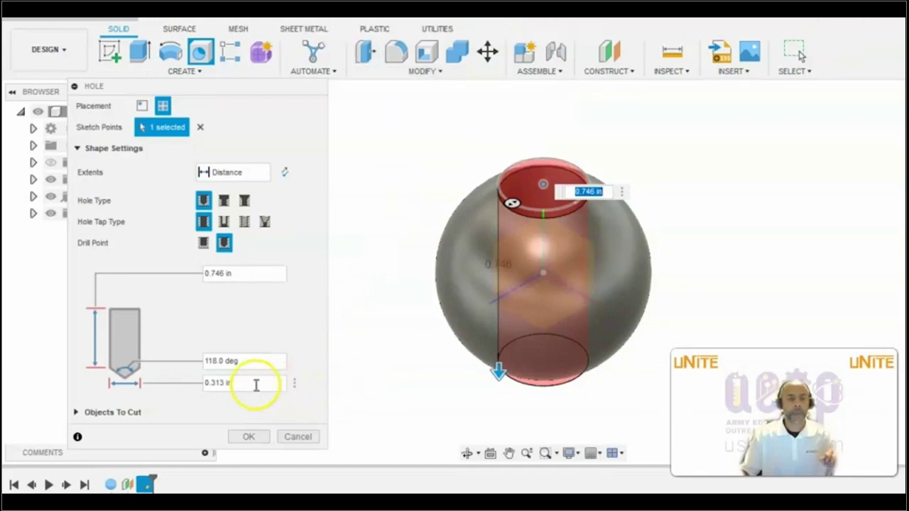
double_click(207, 383)
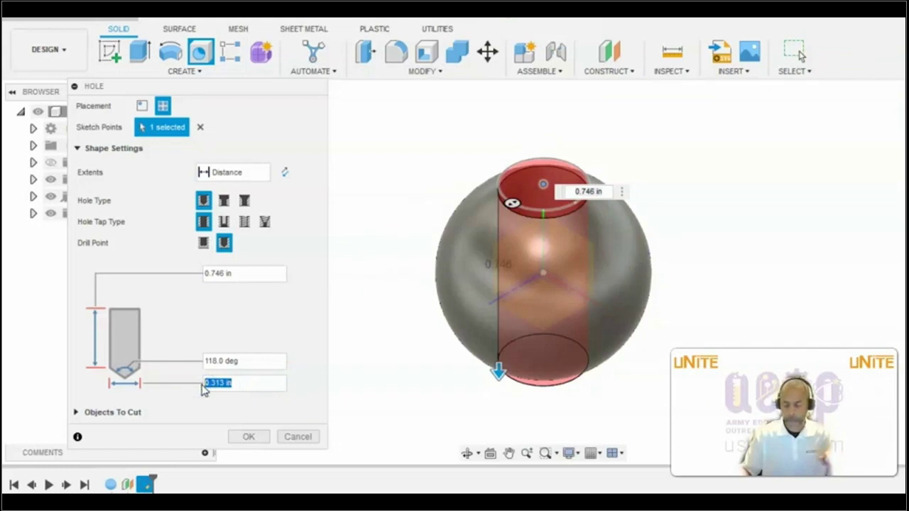
text(1040)
click(202, 384)
text(.)
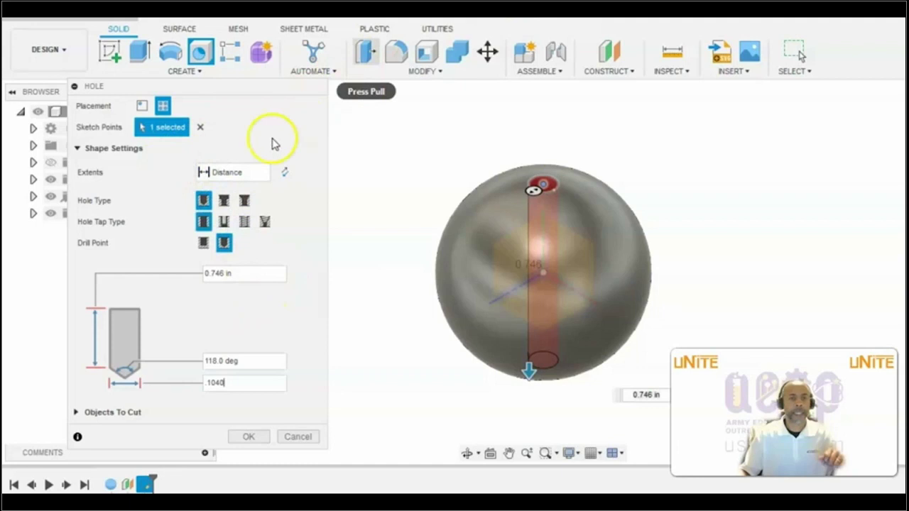
click(234, 172)
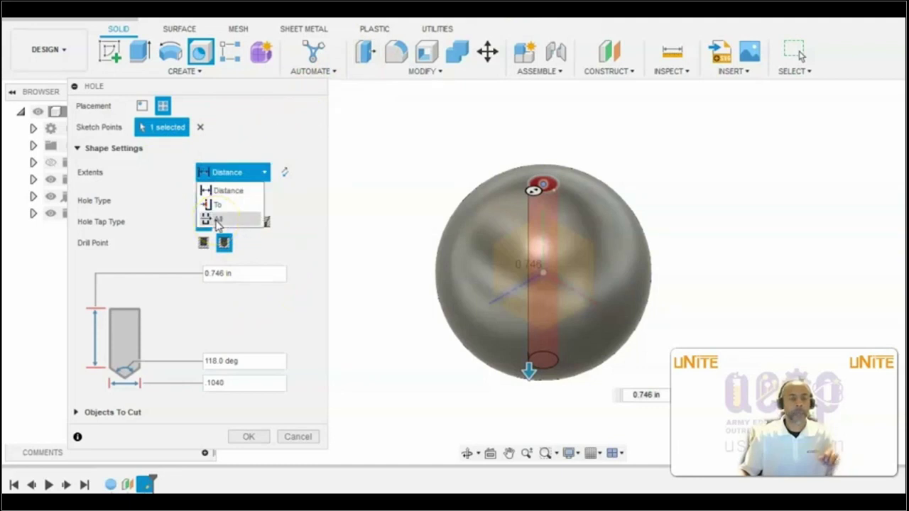